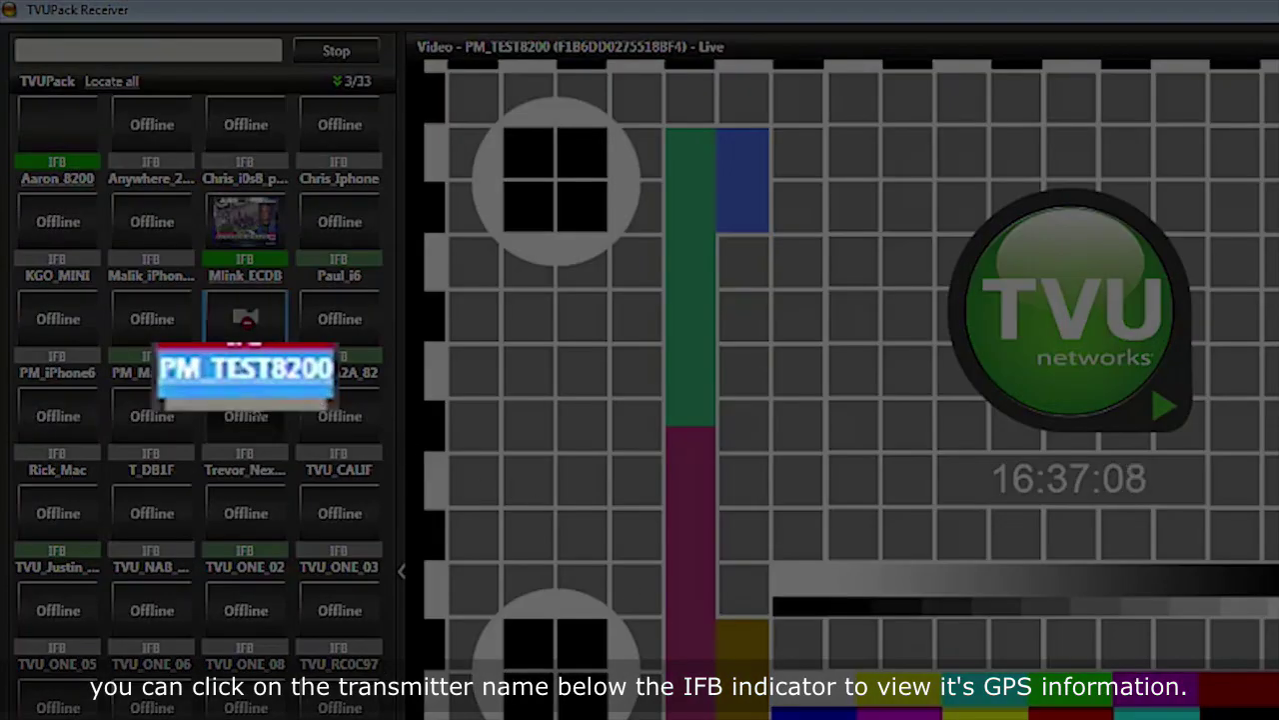
Show PM_TEST8200's GPS route zoomed in twice, then map all GPS-enabled transmitters.
{"action": "left_click", "coordinate": [258, 372]}
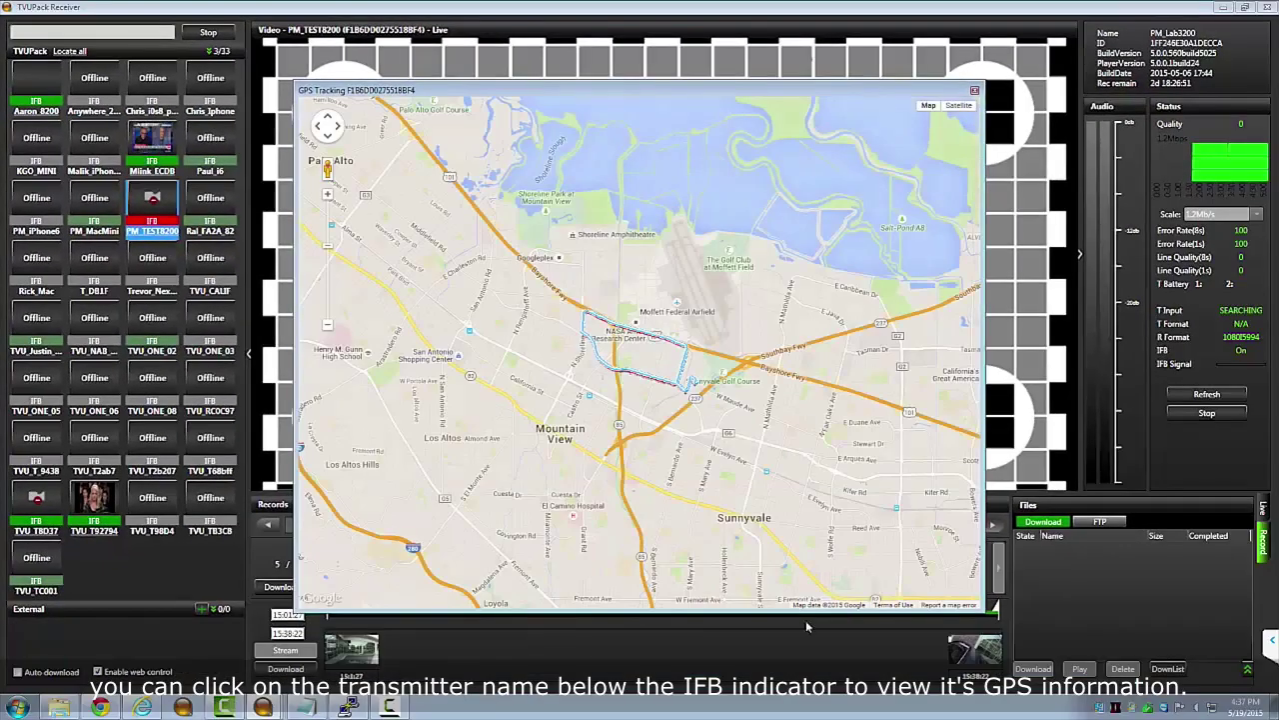
{"action": "left_click", "coordinate": [327, 194]}
{"action": "left_click", "coordinate": [326, 194]}
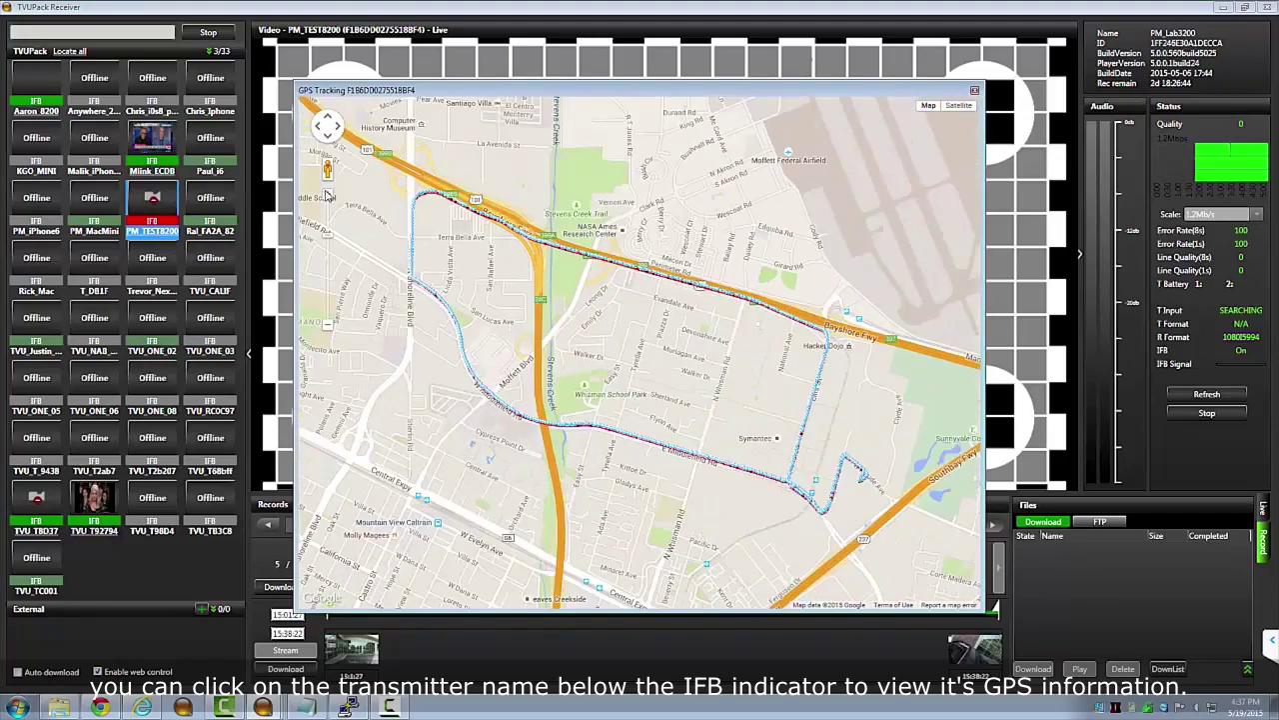
{"action": "mouse_move", "coordinate": [691, 285]}
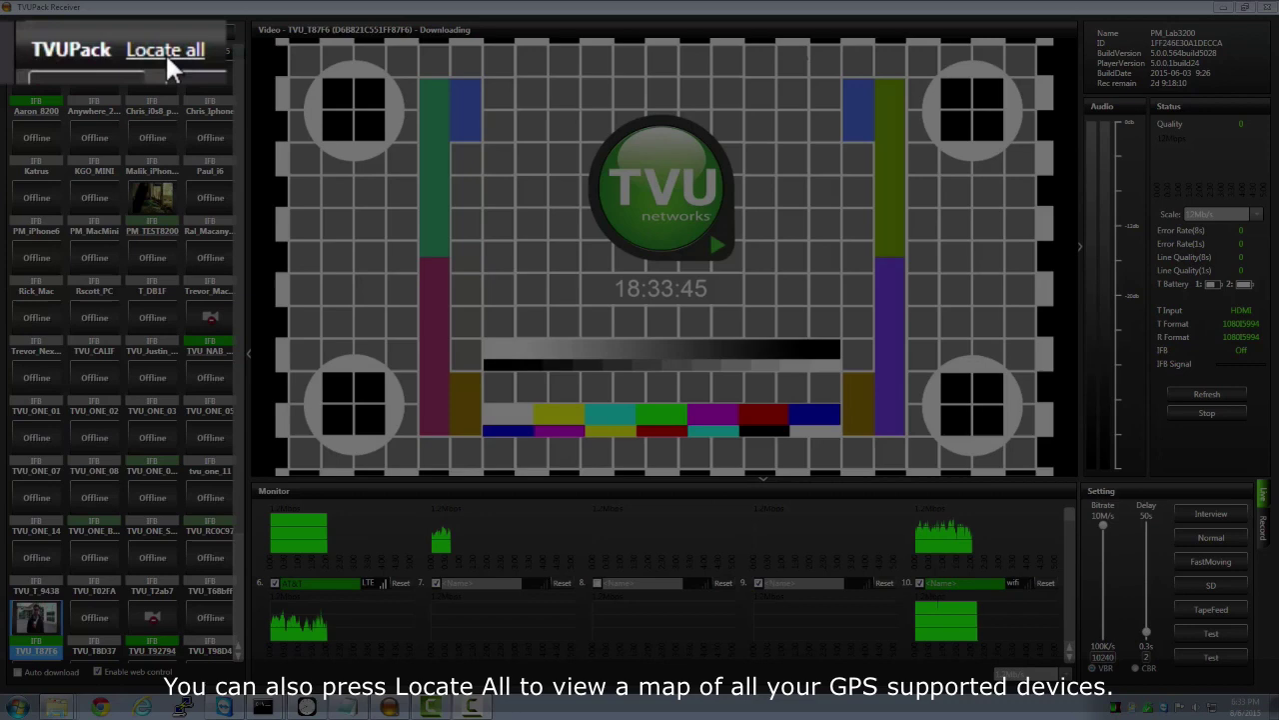
{"action": "left_click", "coordinate": [70, 53]}
{"action": "type", "text": "tv"}
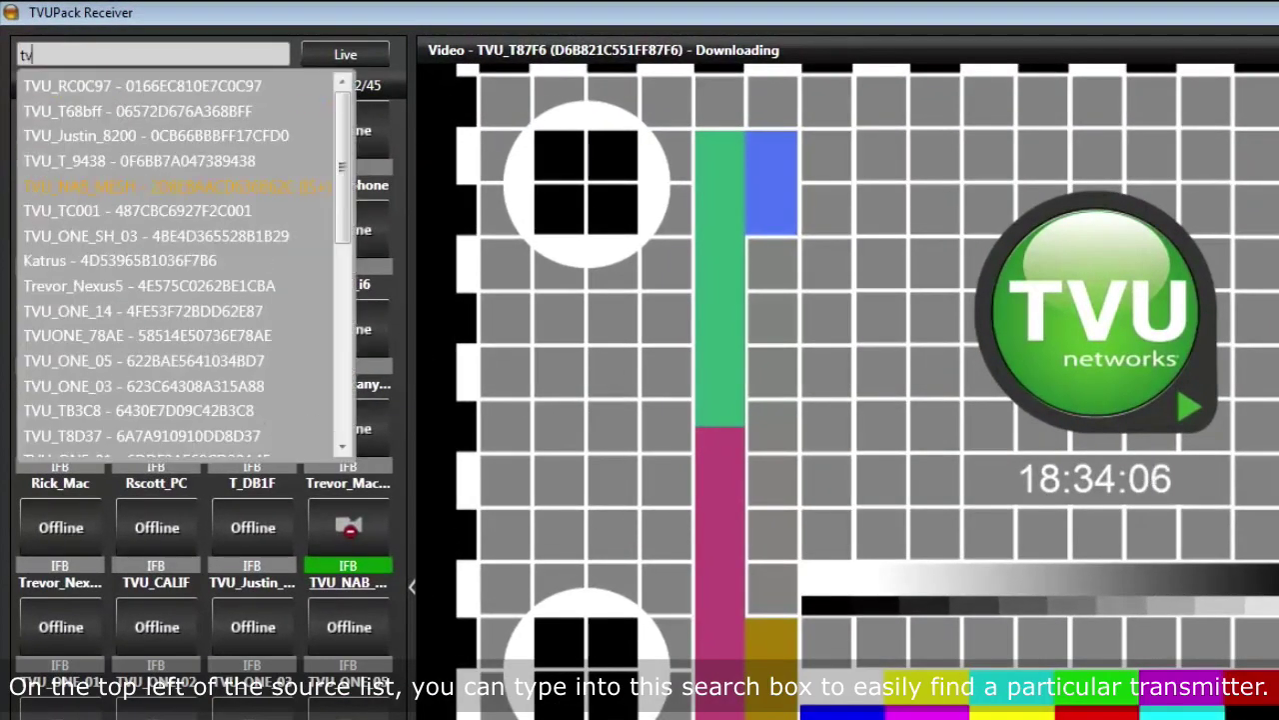
Filter sources with 'u_t9' and switch the video to TVU_T92794.
{"action": "type", "text": "u_"}
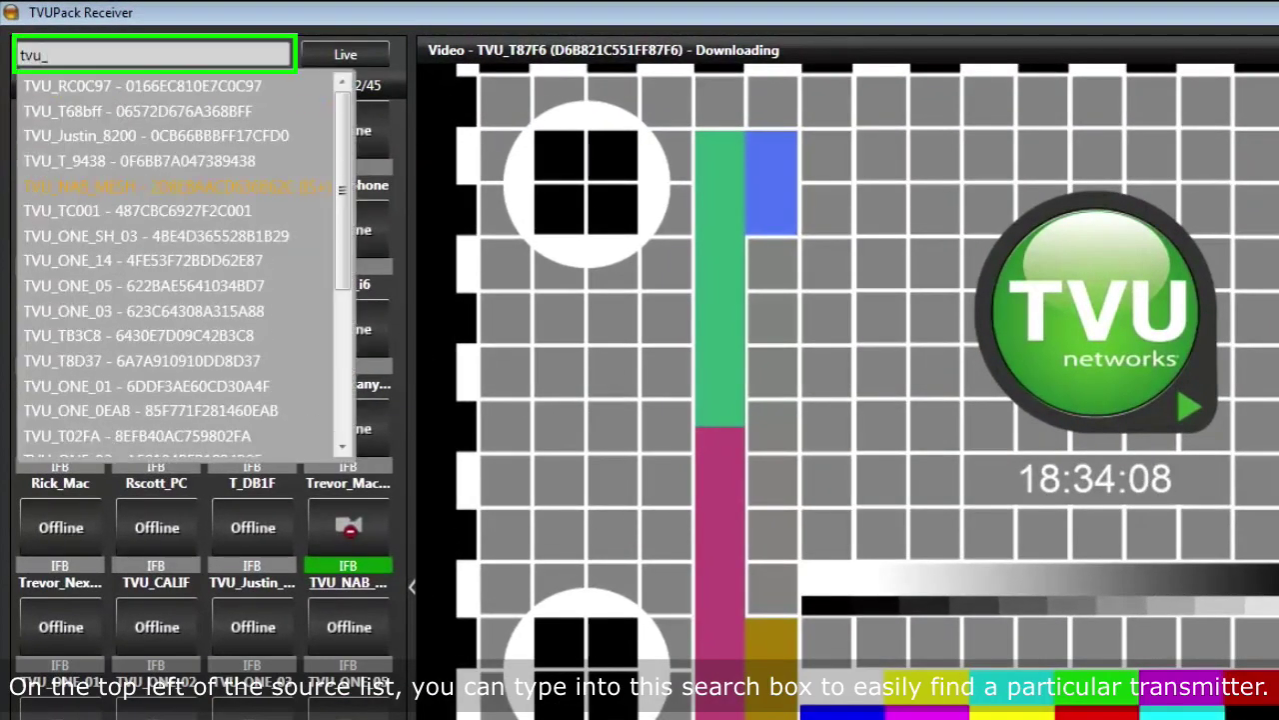
{"action": "type", "text": "t9"}
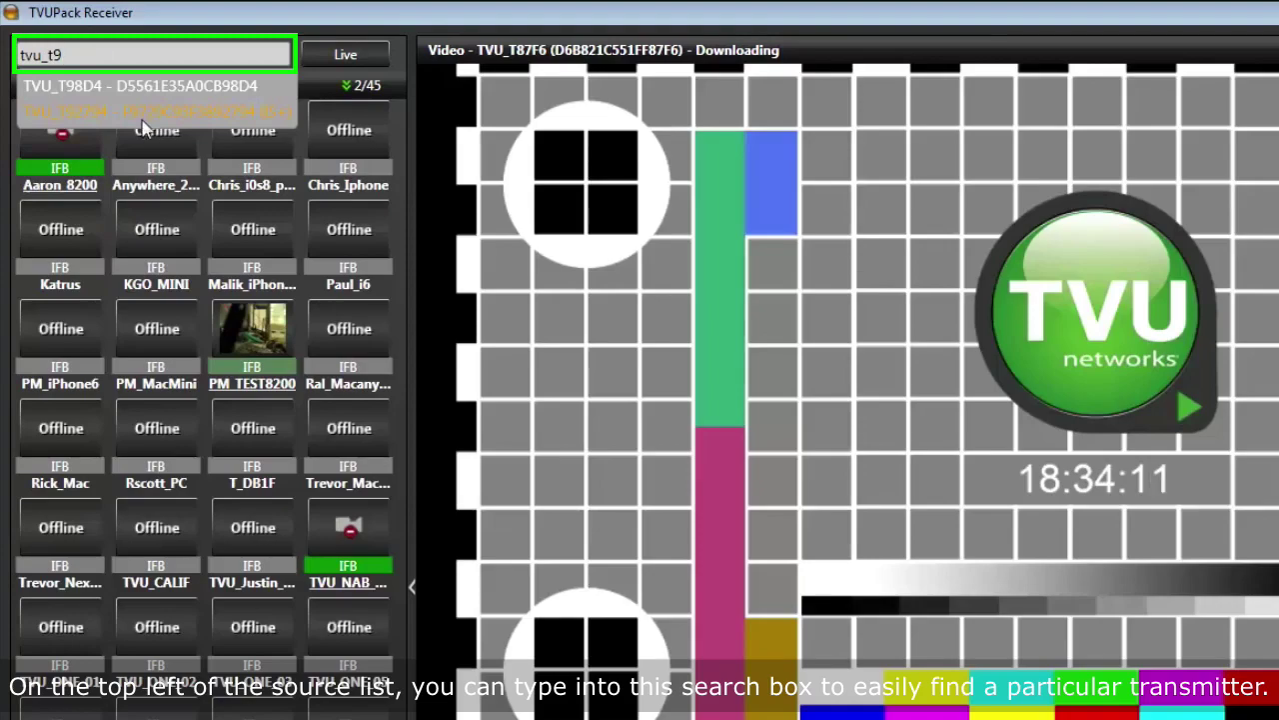
{"action": "left_click", "coordinate": [142, 118]}
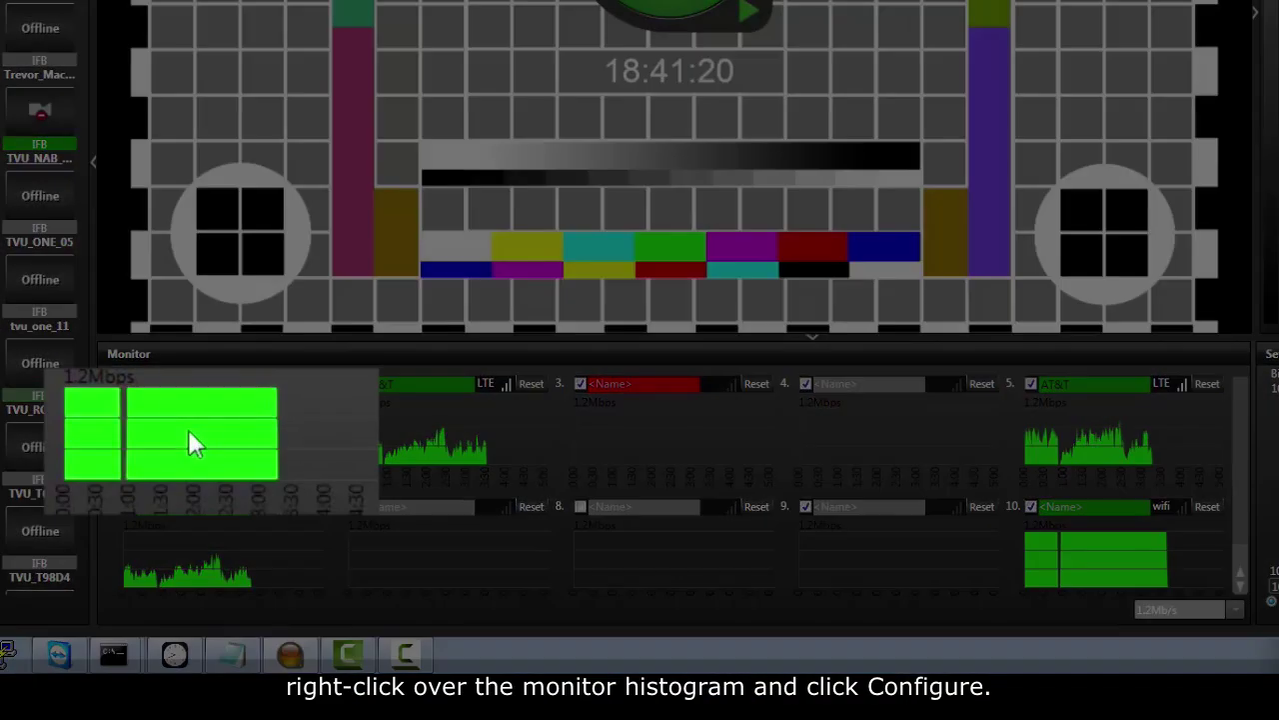
{"action": "right_click", "coordinate": [322, 555]}
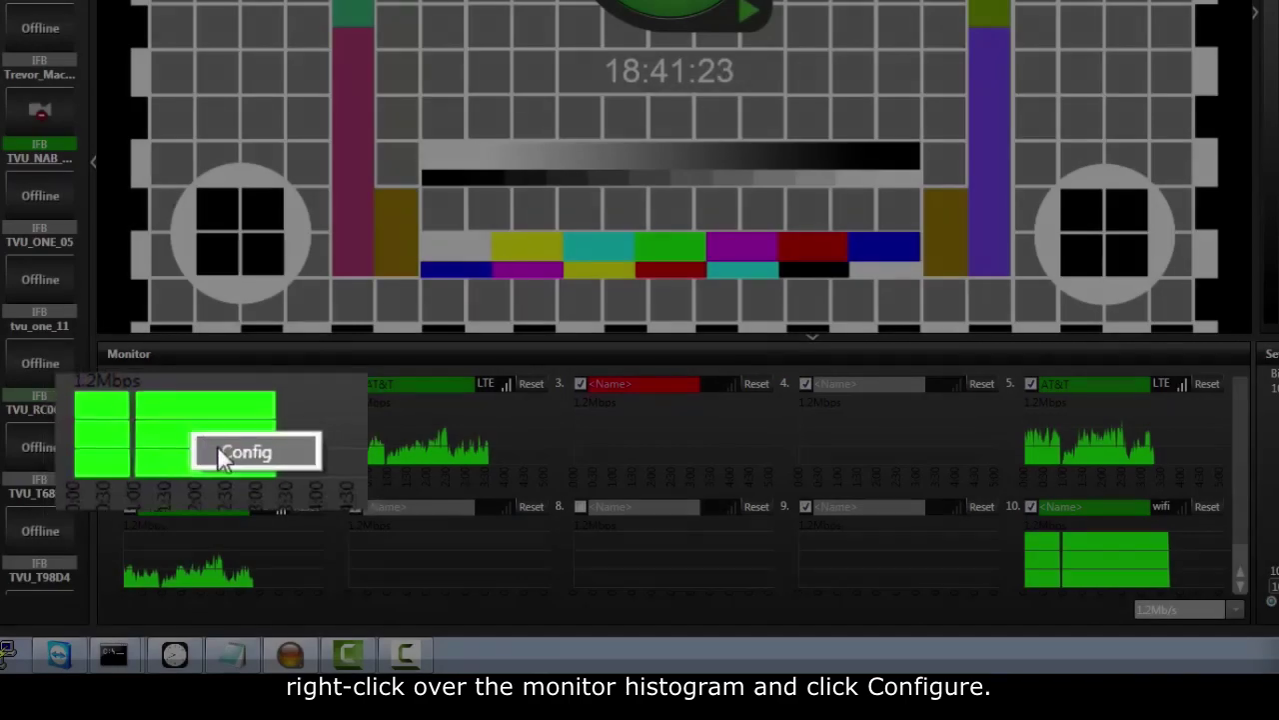
{"action": "left_click", "coordinate": [225, 455]}
{"action": "left_click", "coordinate": [897, 205]}
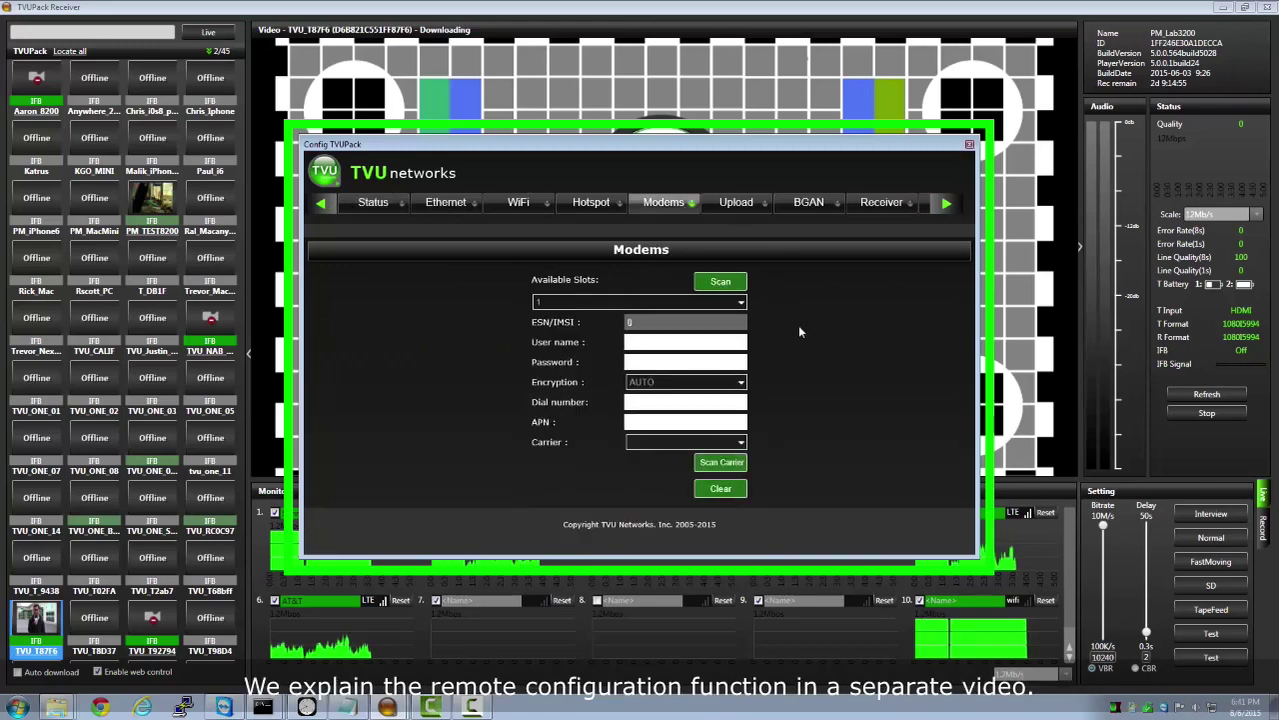
{"action": "left_click", "coordinate": [971, 146]}
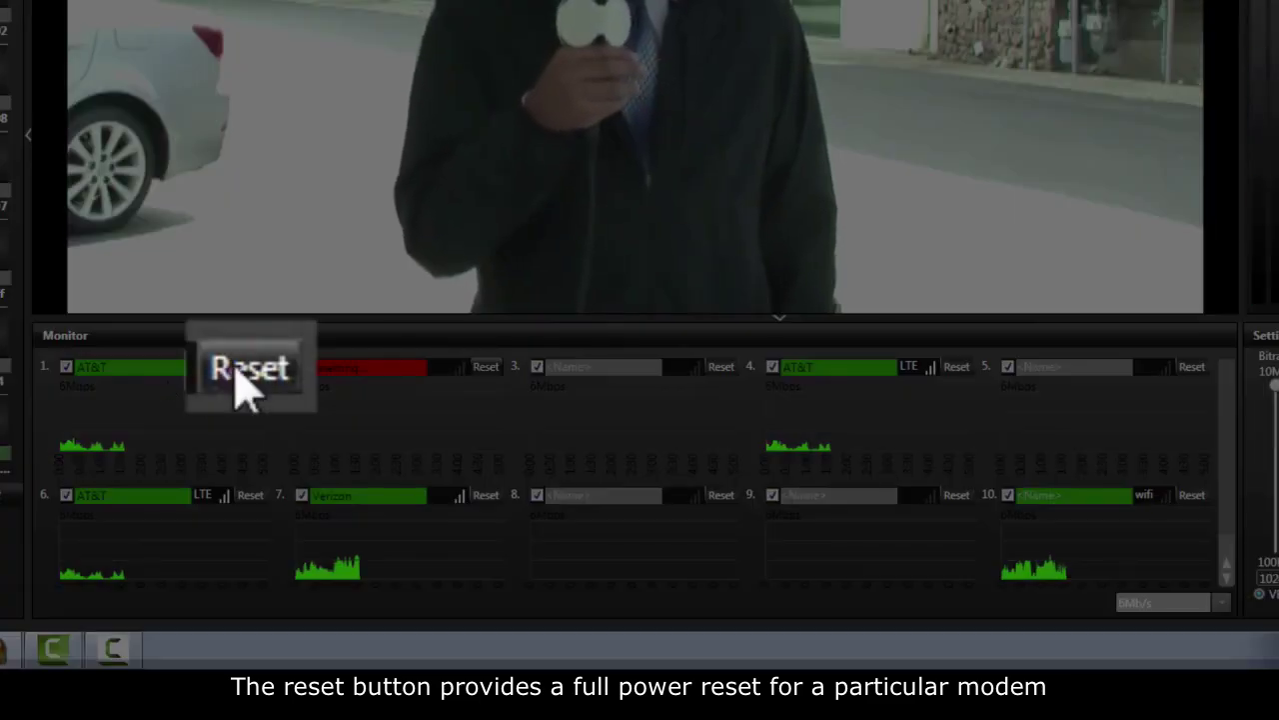
Reset modem 1 on the transmitter and keep the modem graphs at 6Mb/s.
{"action": "left_click", "coordinate": [240, 380]}
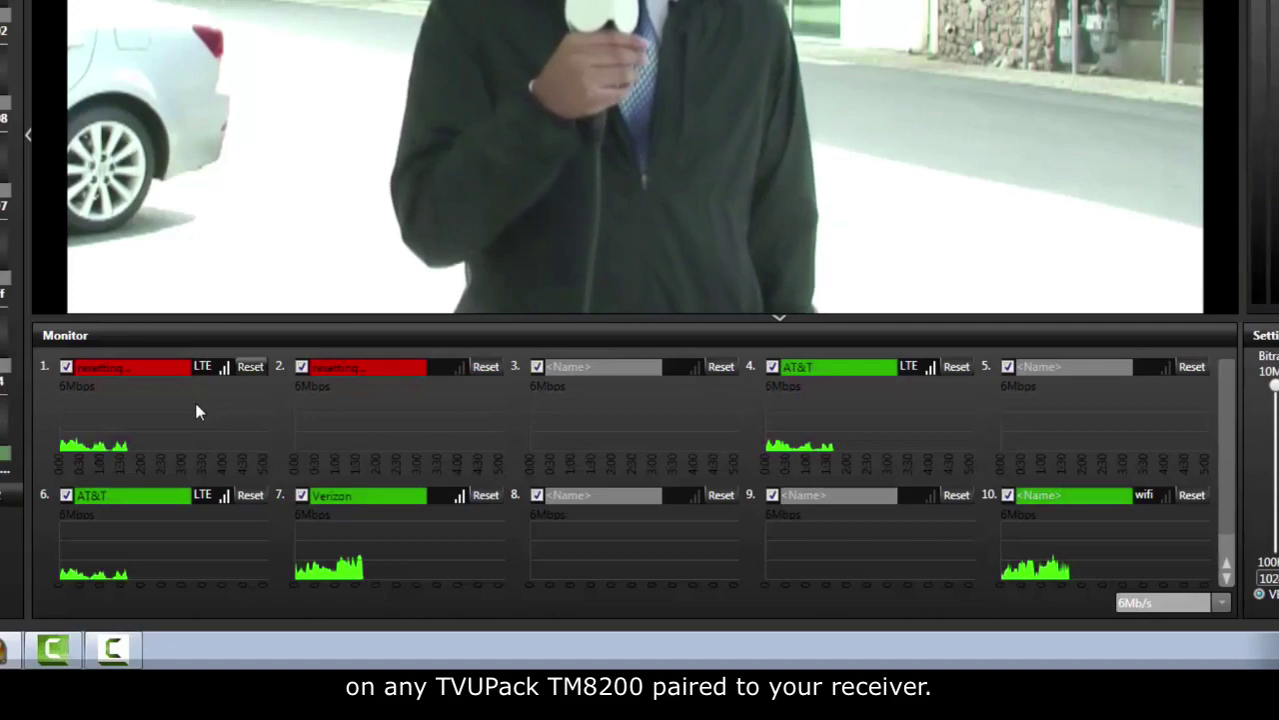
{"action": "mouse_move", "coordinate": [107, 652]}
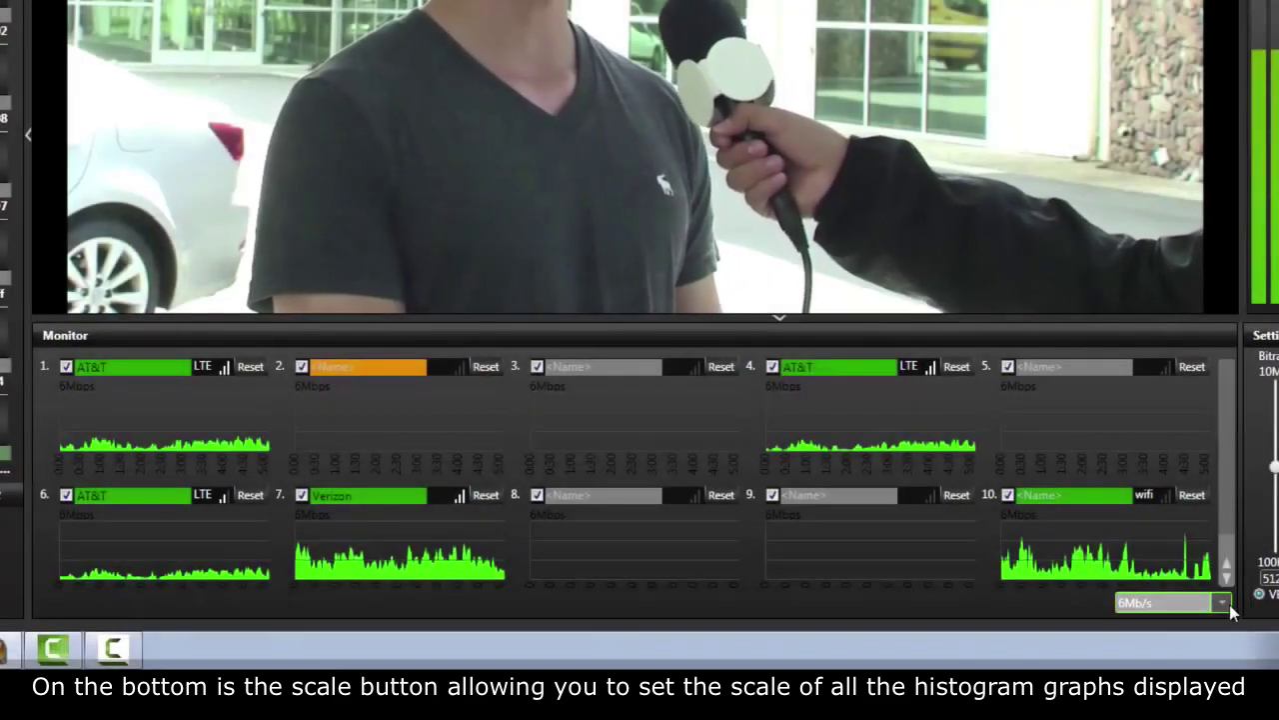
{"action": "left_click", "coordinate": [1230, 604]}
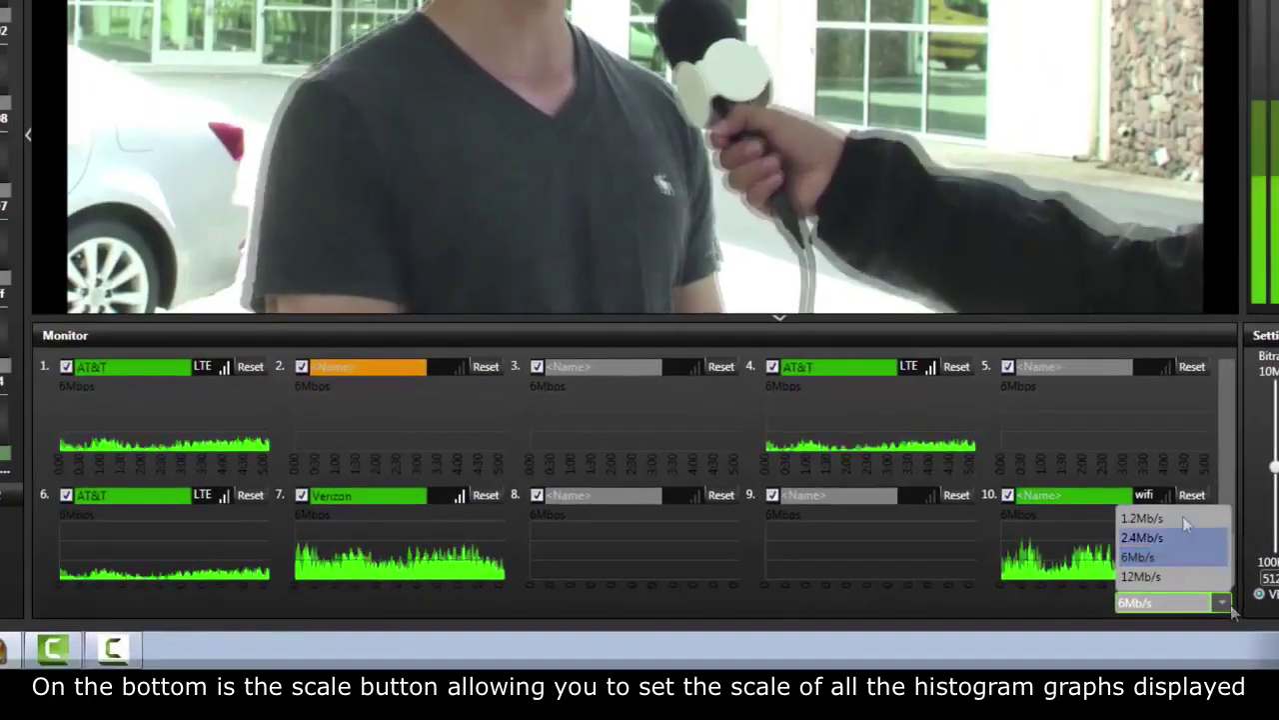
{"action": "left_click", "coordinate": [1184, 524]}
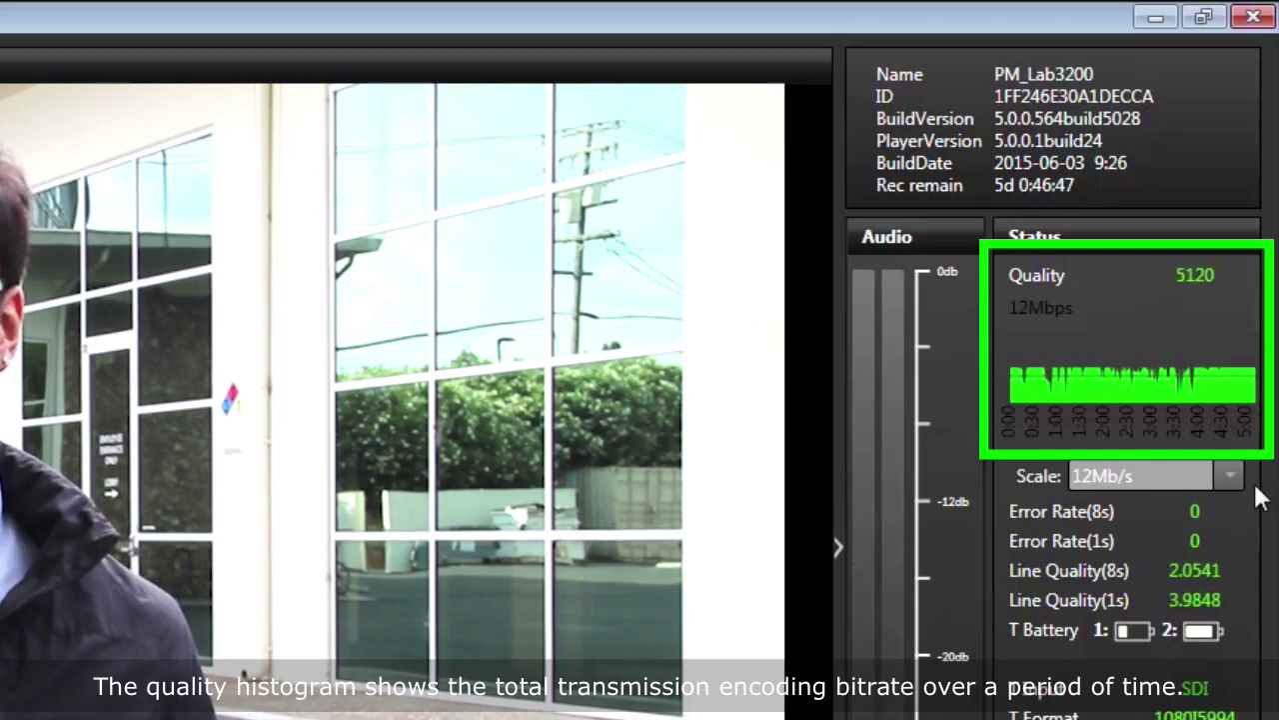
Change the quality histogram's Scale from 12Mb/s to a smaller value.
{"action": "left_click", "coordinate": [1219, 472]}
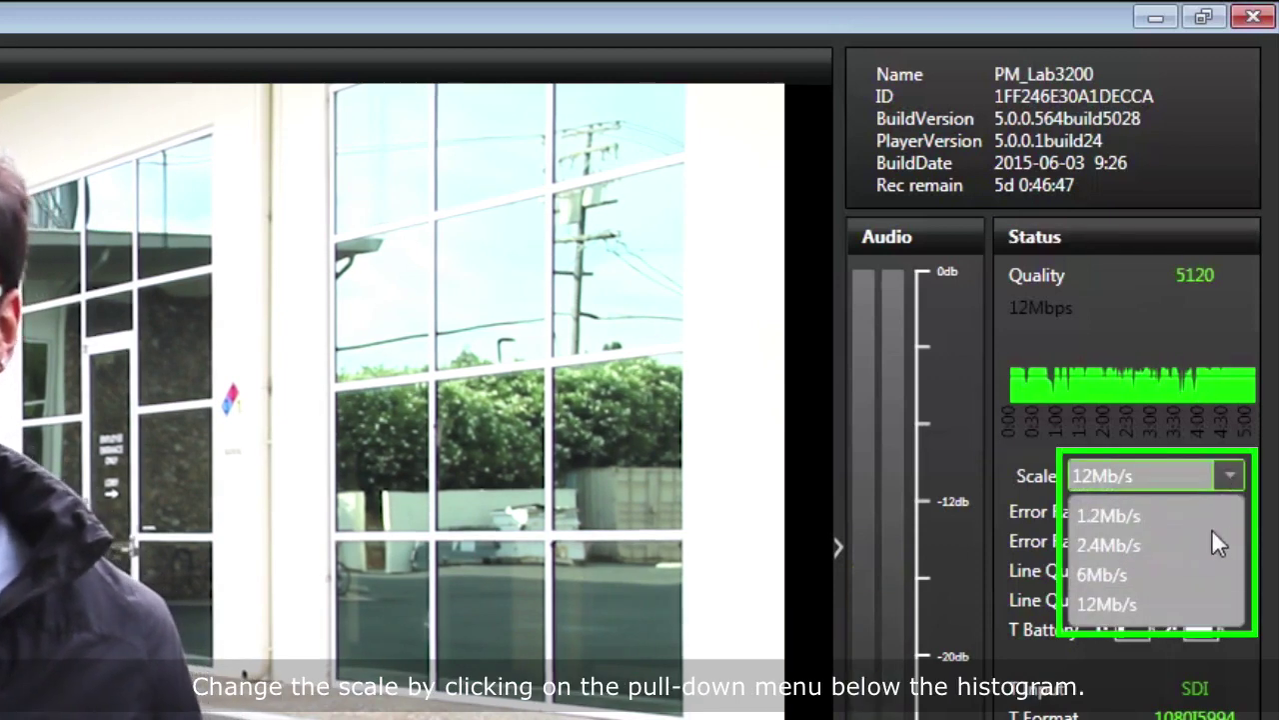
{"action": "left_click", "coordinate": [1112, 546]}
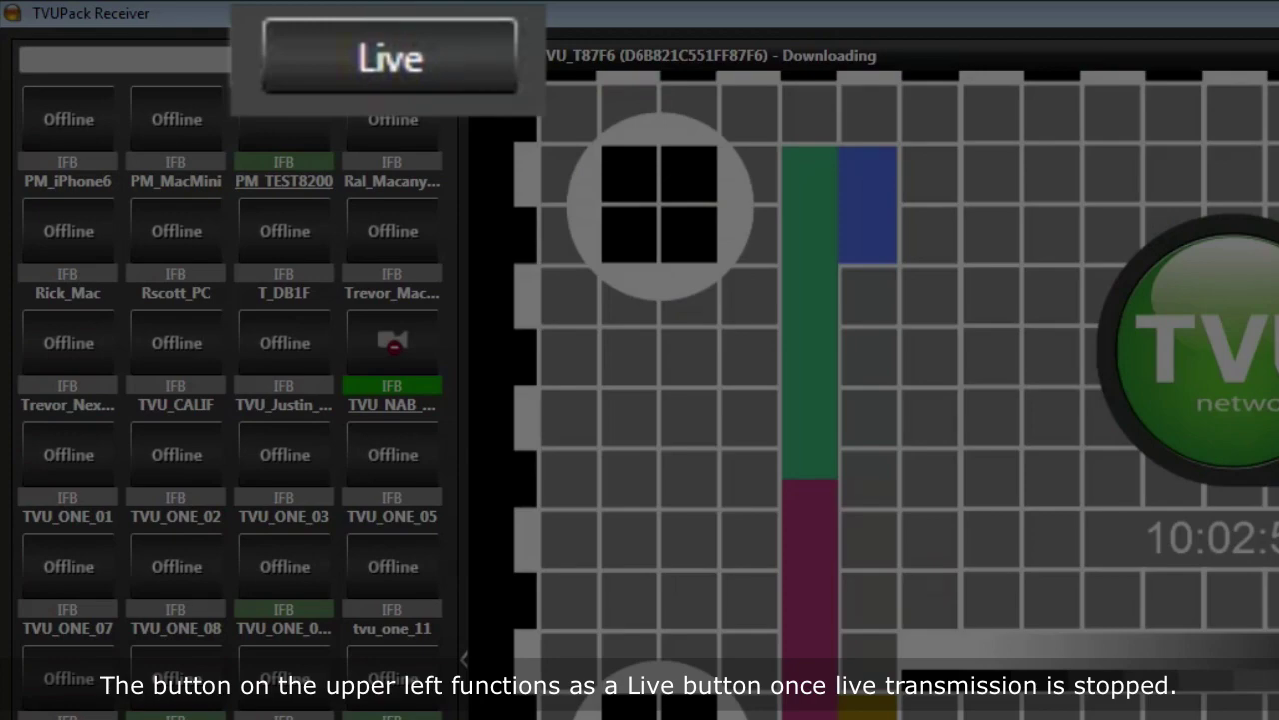
Restart live transmission from TVU_T87F6 with the Live button.
{"action": "left_click", "coordinate": [329, 49]}
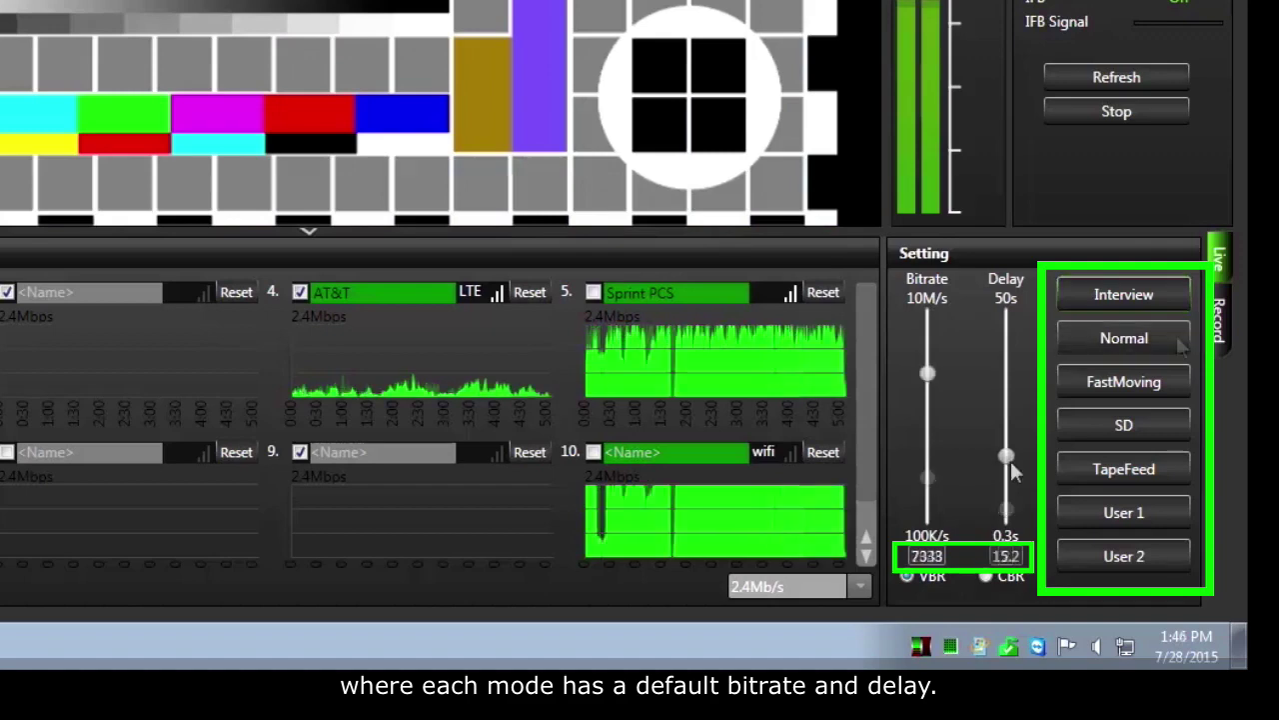
Set the Delay slider to 6.5 and the Bitrate slider to 9349.
{"action": "left_click_drag", "start_coordinate": [1011, 461], "coordinate": [1033, 534]}
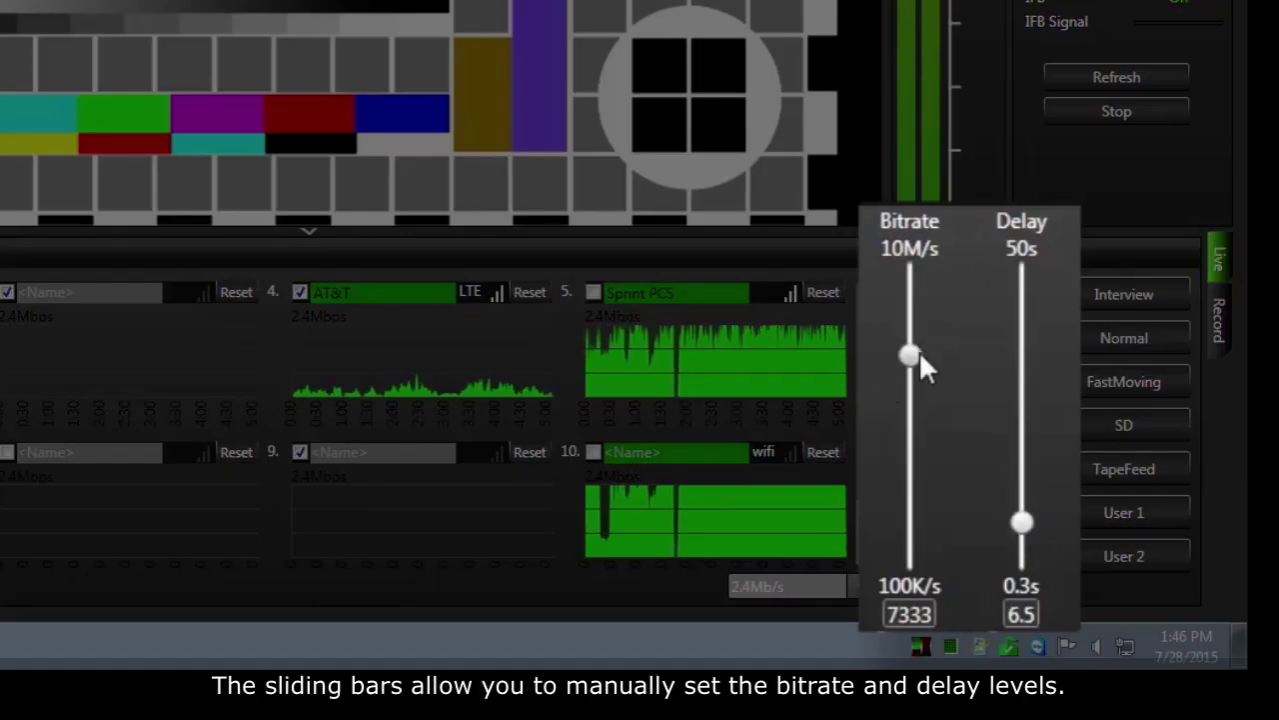
{"action": "left_click_drag", "start_coordinate": [908, 320], "coordinate": [944, 339]}
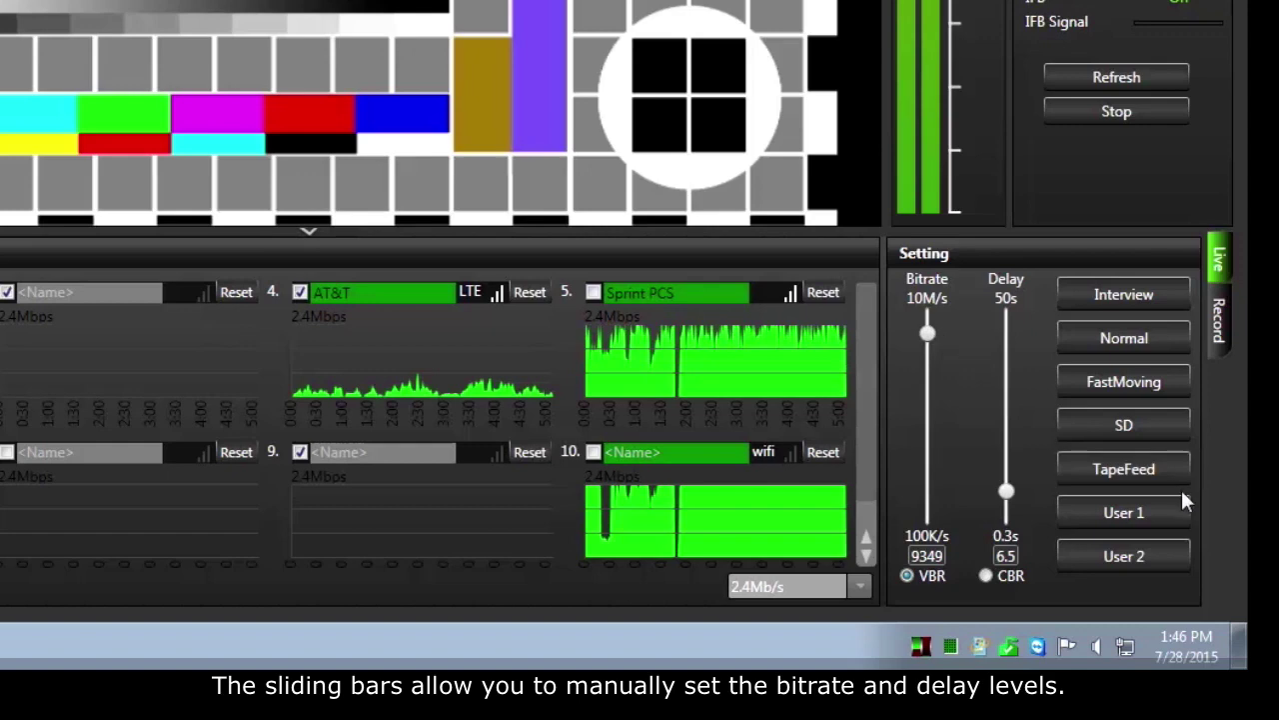